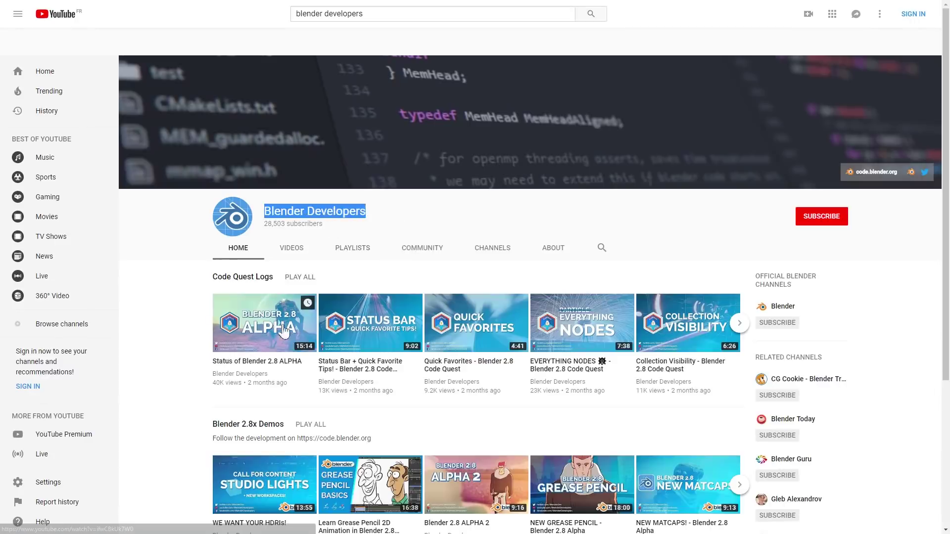
Step: Go from blender.org's Download Blender page to the Latest Experimental Builds downloads
click(284, 331)
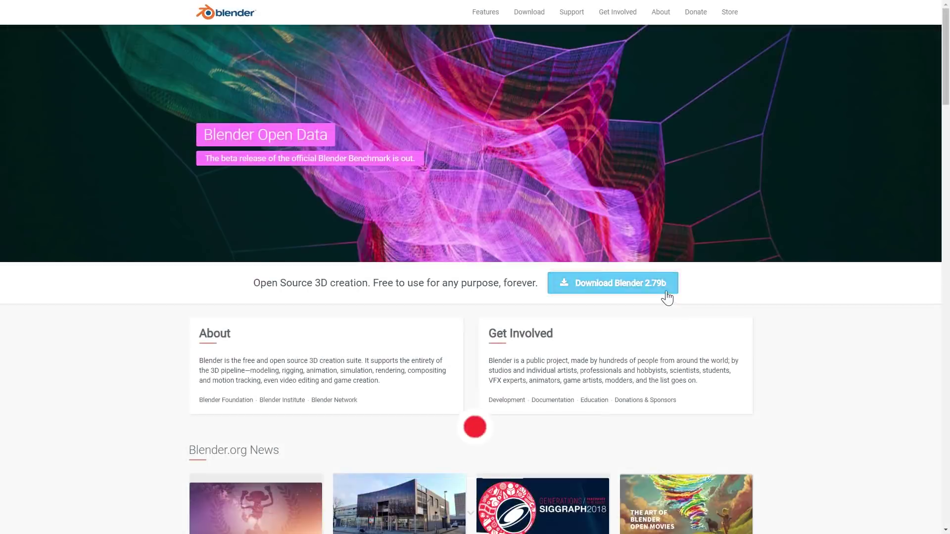
click(666, 297)
scroll(706, 212, down, 6)
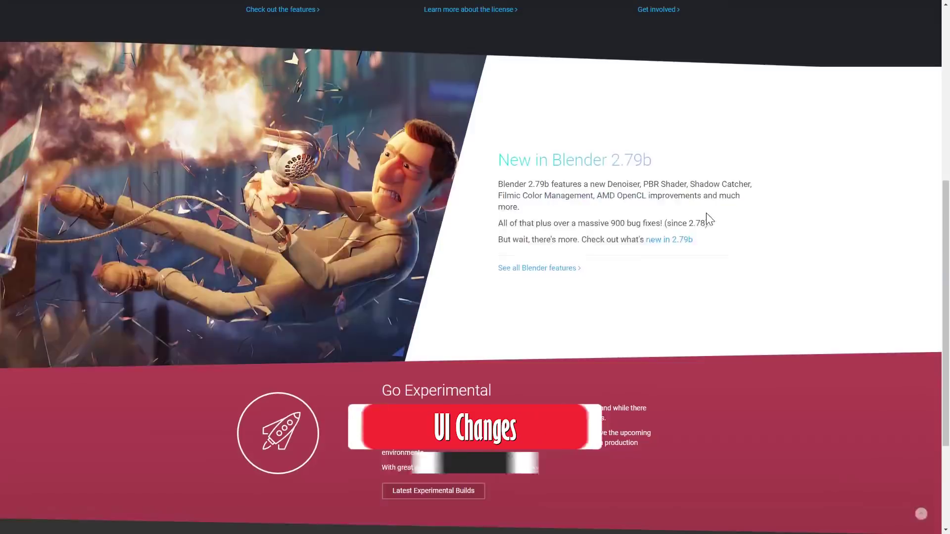
click(476, 496)
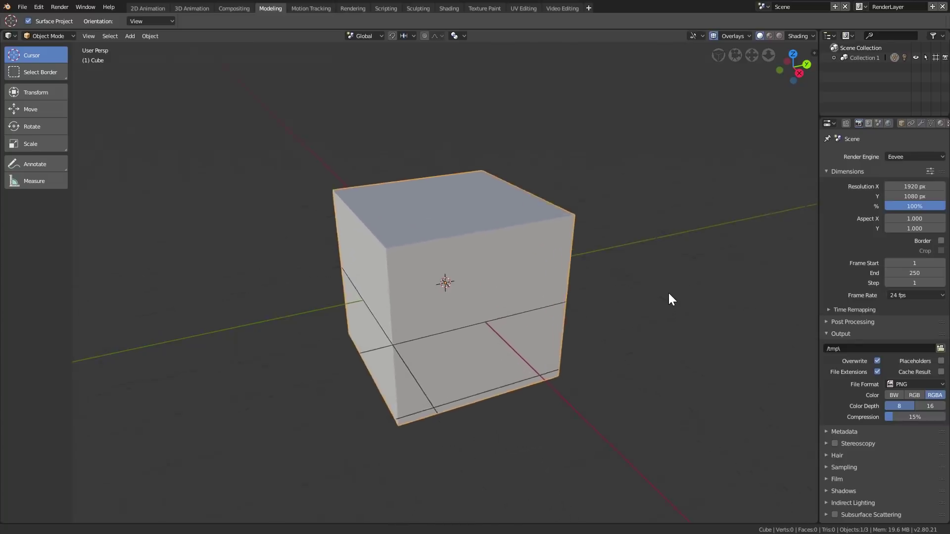
Step: Zoom out on the scene, enter Sculpt Mode and try the Grab, Blob and Smooth brushes before settling on Crease
middle_drag(670, 299, 366, 500)
scroll(679, 286, down, 5)
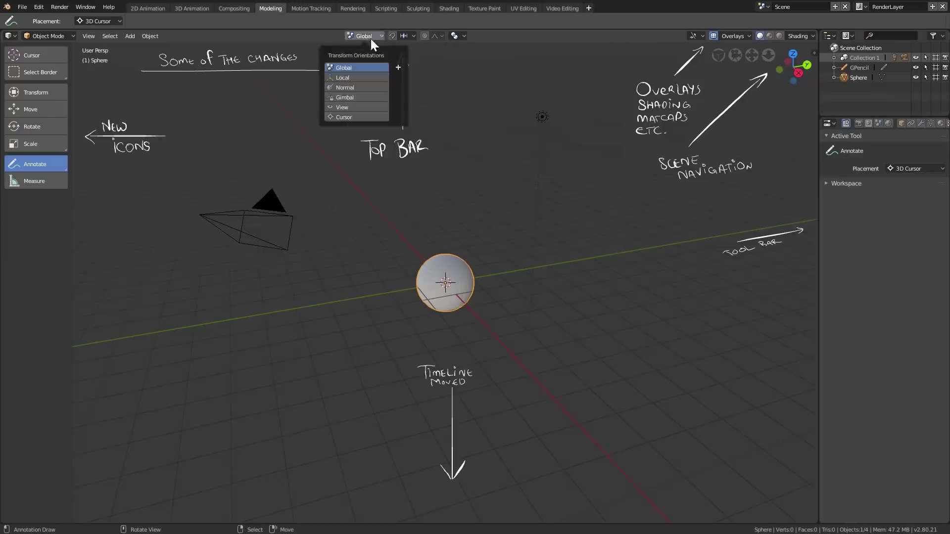
click(371, 39)
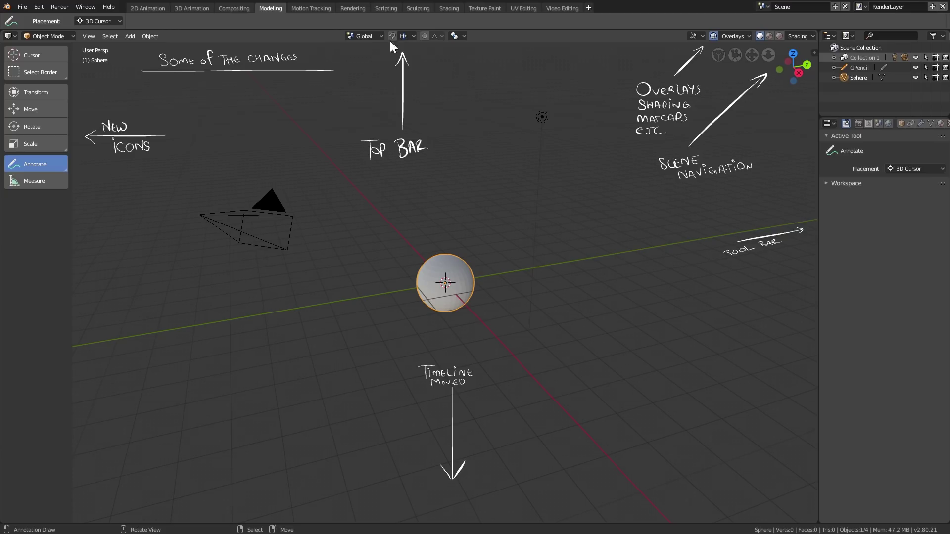
key(ctrl+Tab)
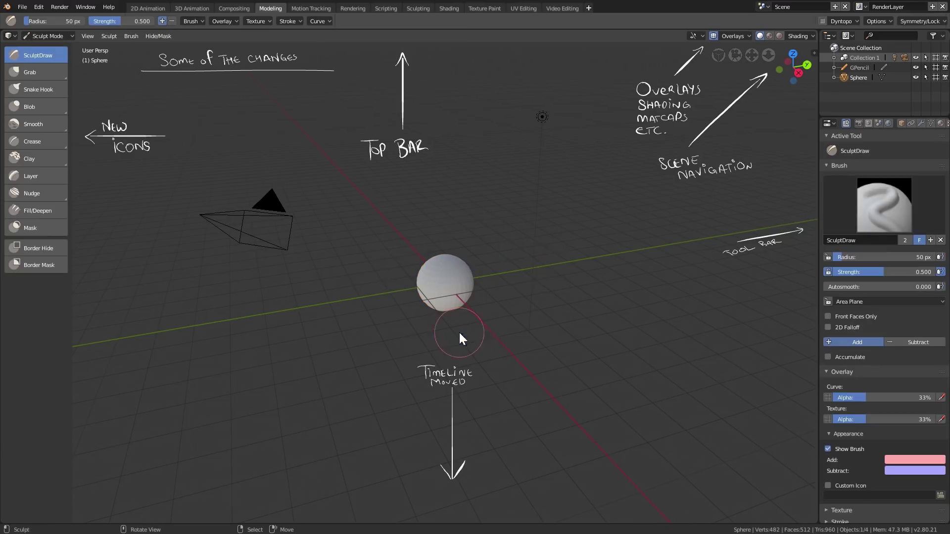
click(26, 72)
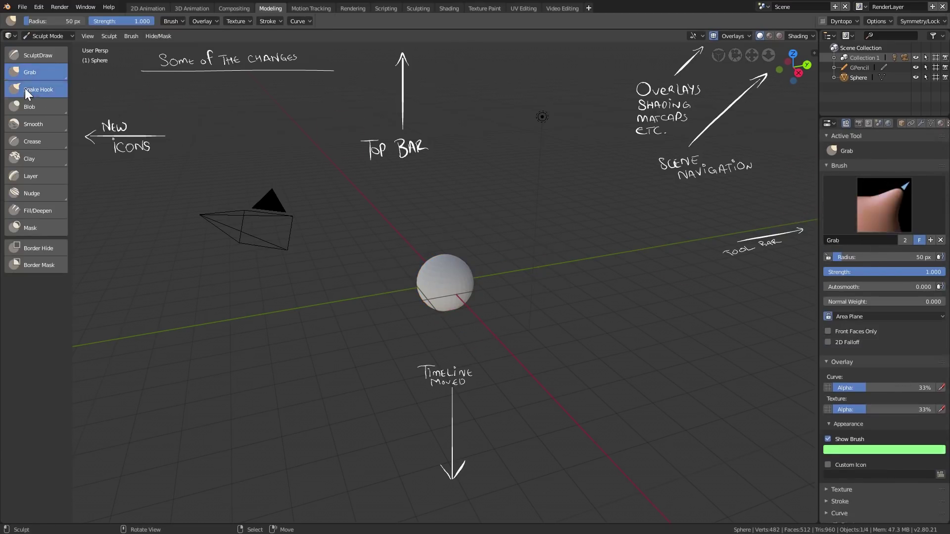
click(29, 107)
click(30, 125)
click(31, 141)
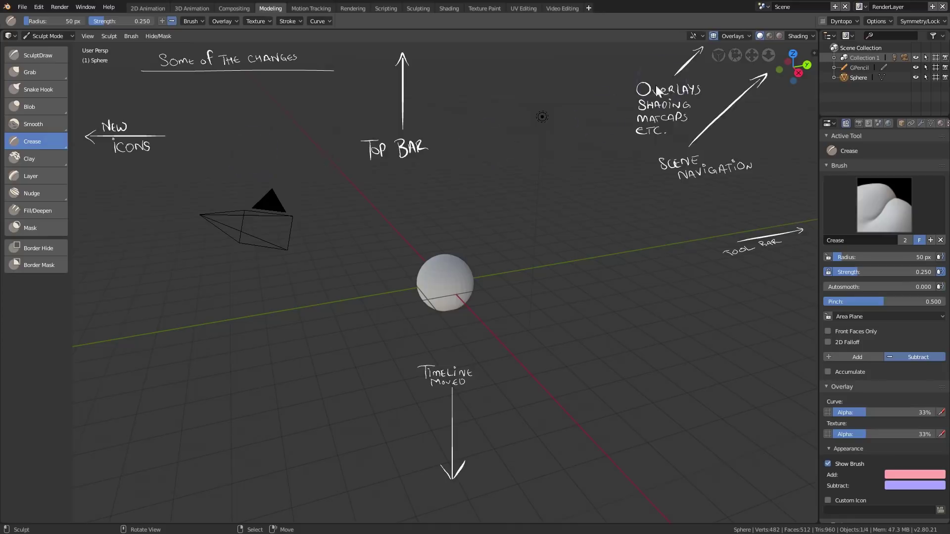
Step: Toggle the viewport overlays off and on, then preview the sphere in LookDev and Rendered shading
click(696, 34)
click(728, 36)
click(715, 35)
click(715, 35)
click(771, 35)
click(782, 35)
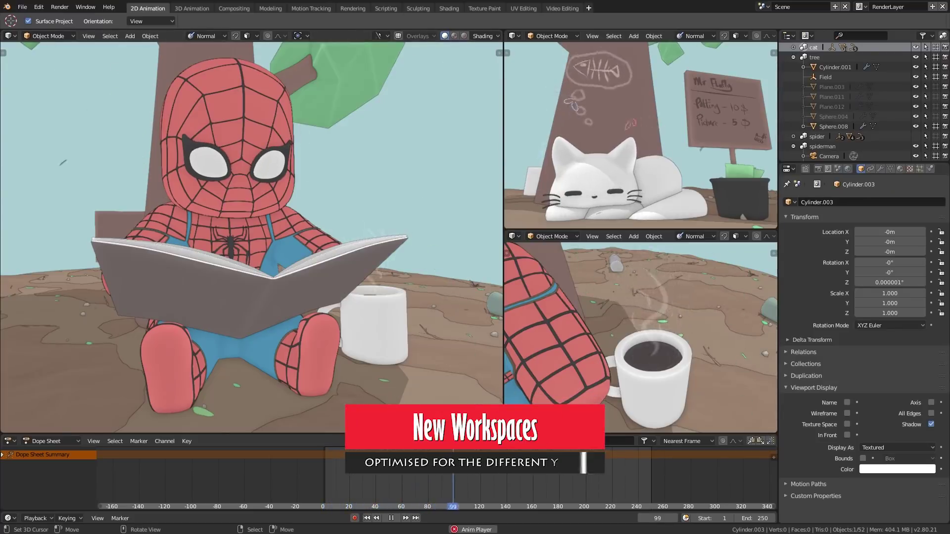
Step: Cycle through the 3D Animation, Compositing, Modeling, Motion Tracking, Rendering and Scripting workspaces, ending on Sculpting
click(204, 10)
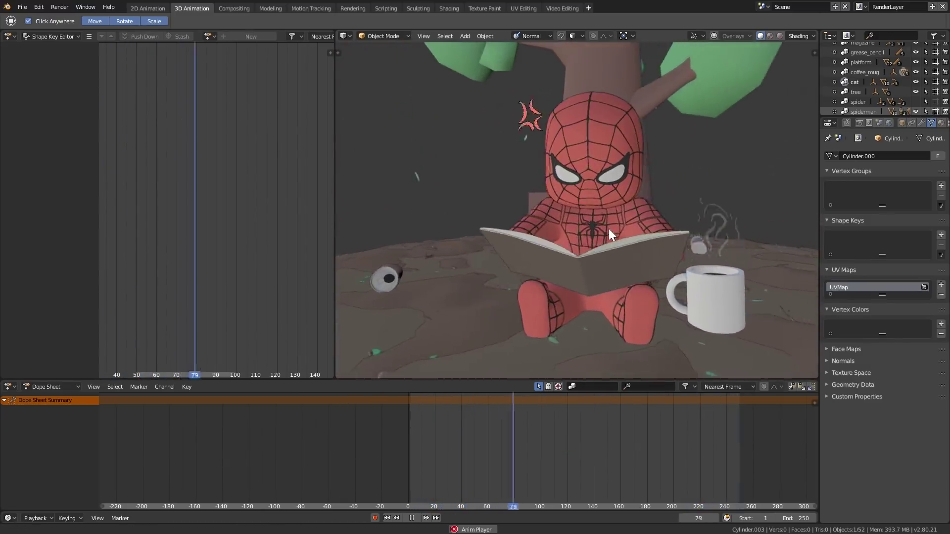
click(243, 10)
click(273, 9)
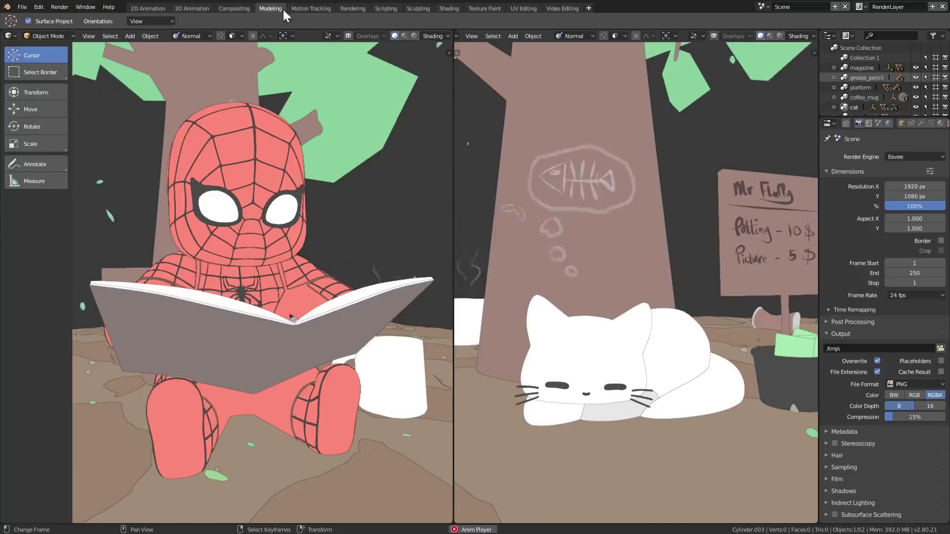
click(314, 10)
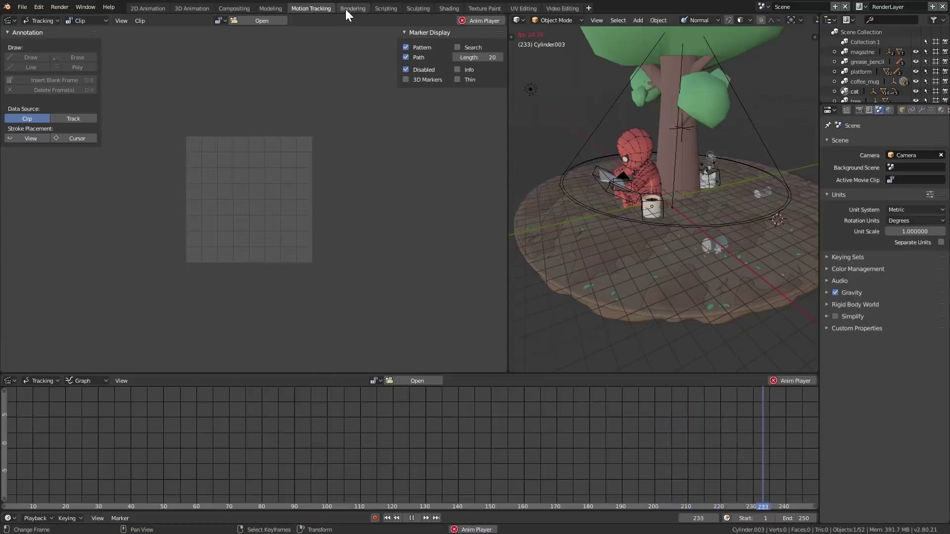
click(345, 9)
click(382, 8)
click(420, 11)
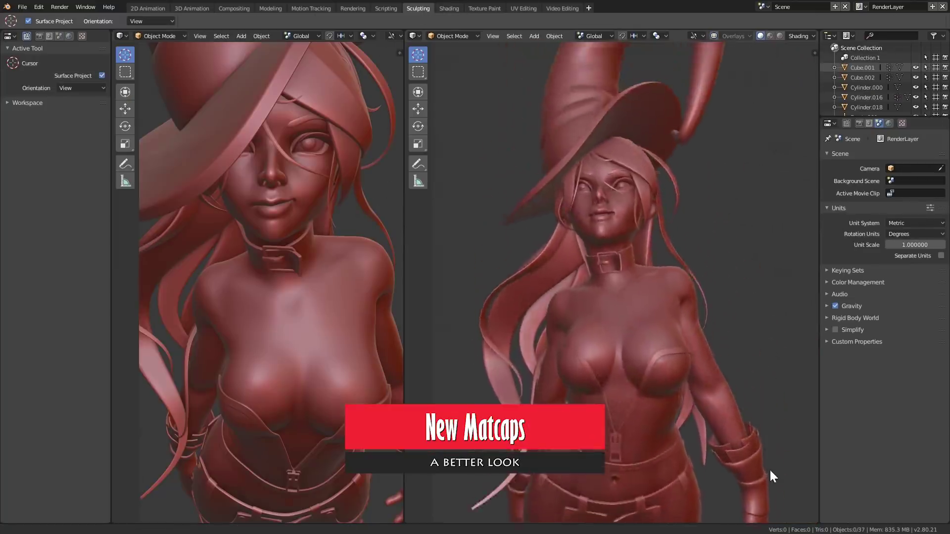
Step: Frame the witch from the front, show the N sidebar, and compare with 2.79's matcap grid
middle_drag(770, 470, 619, 480)
scroll(608, 498, down, 5)
middle_drag(651, 389, 643, 426)
key(n)
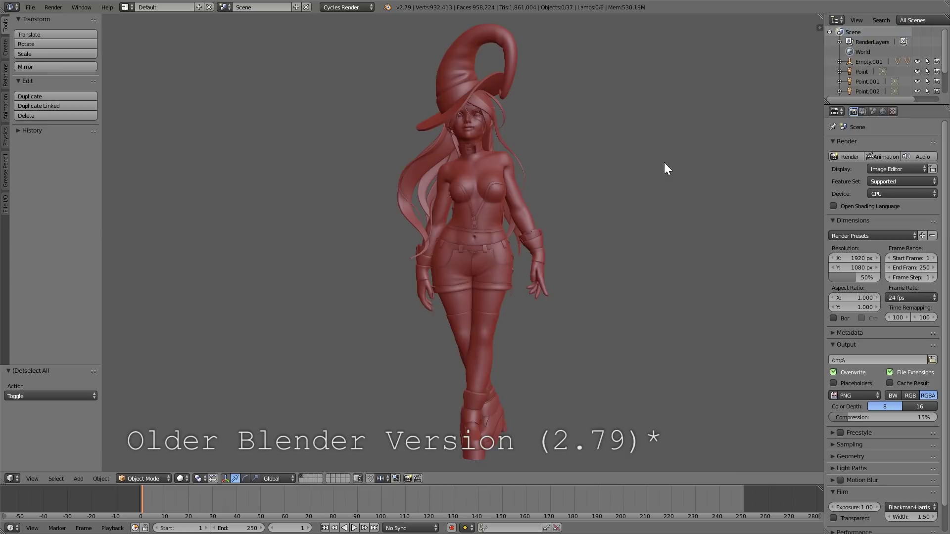
key(n)
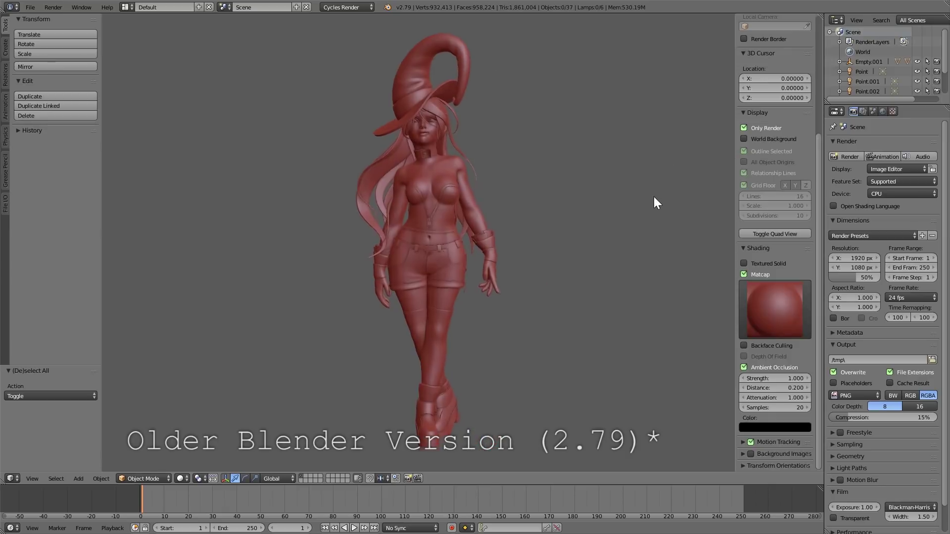
click(771, 309)
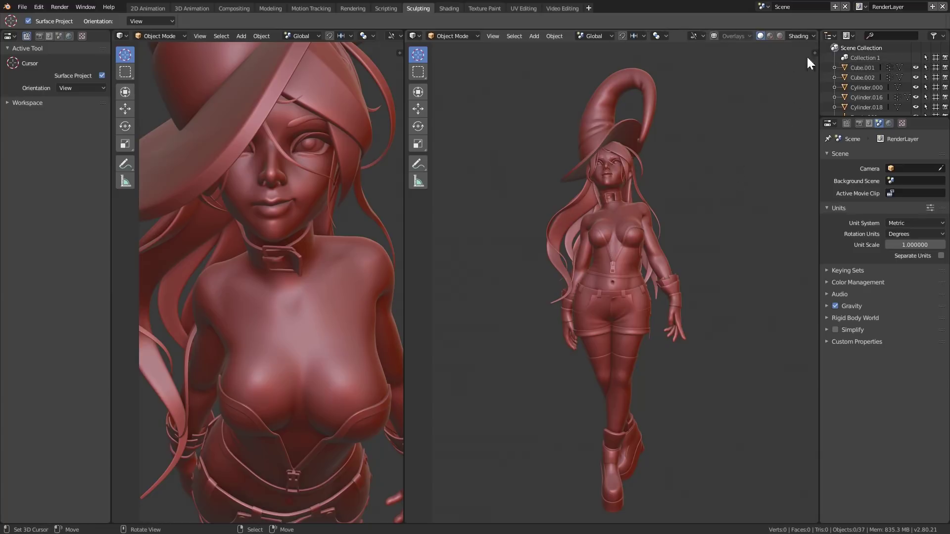
Step: Enable Cavity and Outline in the left viewport's shading options and set the colour to Random
click(798, 37)
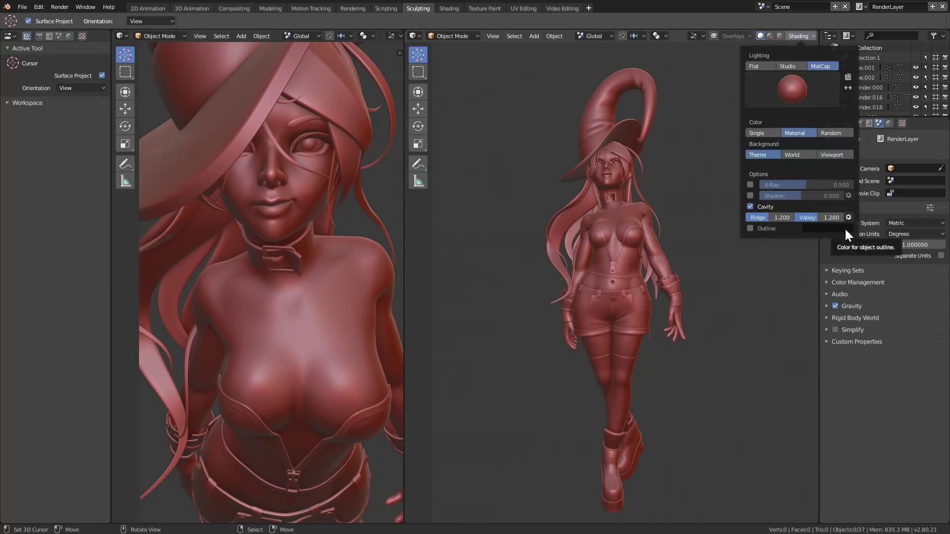
scroll(297, 36, down, 5)
click(384, 36)
click(335, 207)
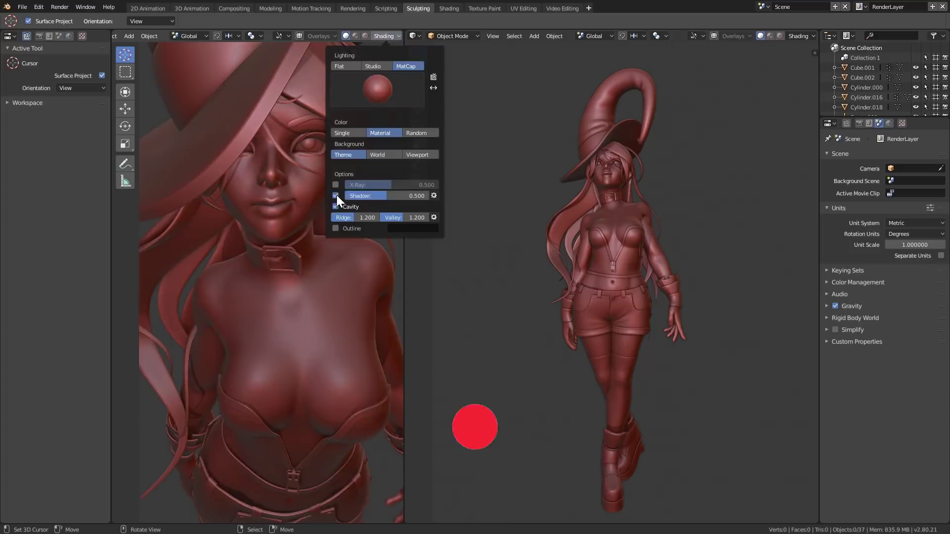
click(335, 228)
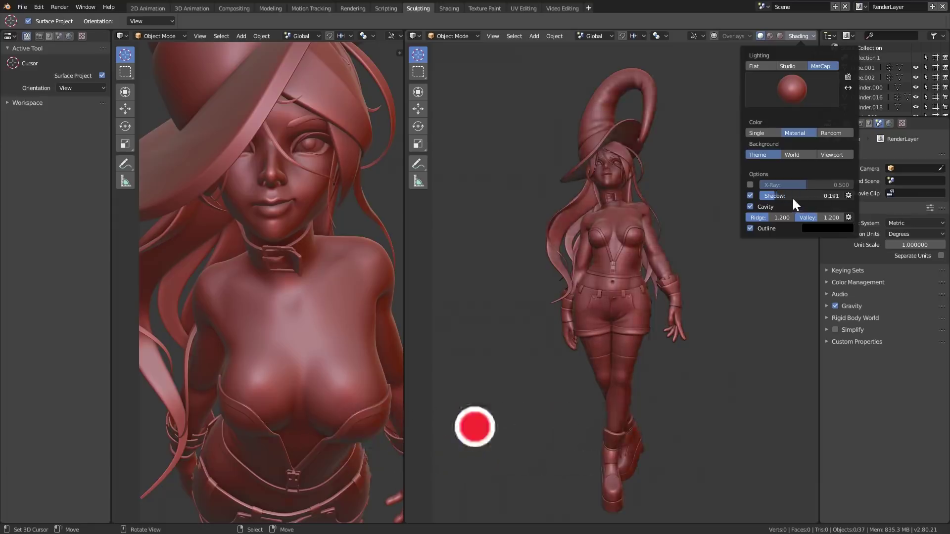
click(821, 132)
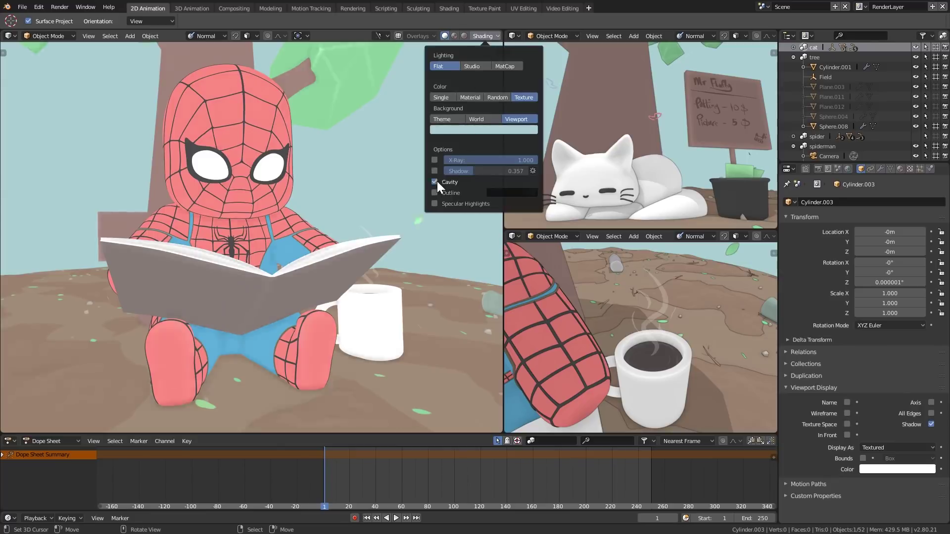
Step: Turn on viewport Shadow, adjust the light direction, and compare Single, Material and Random colour modes
click(435, 170)
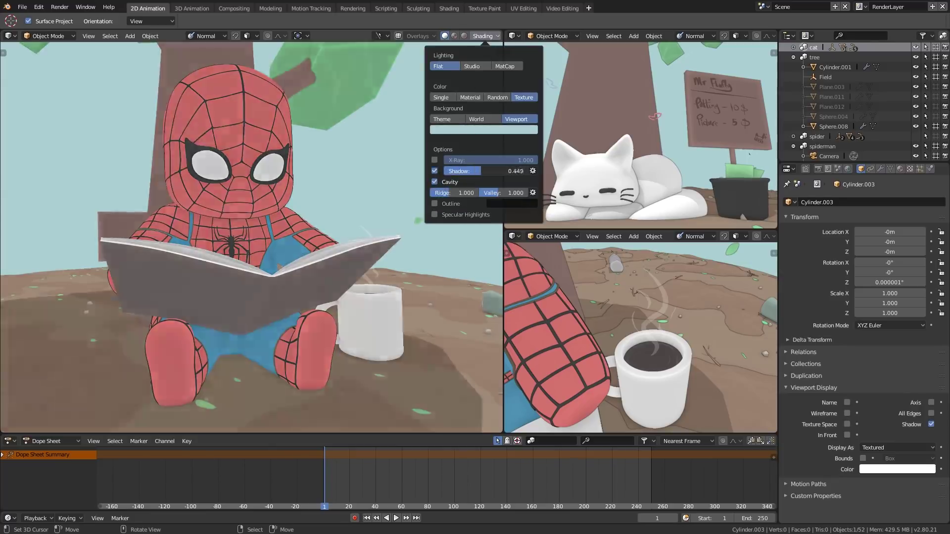
drag(548, 199, 546, 203)
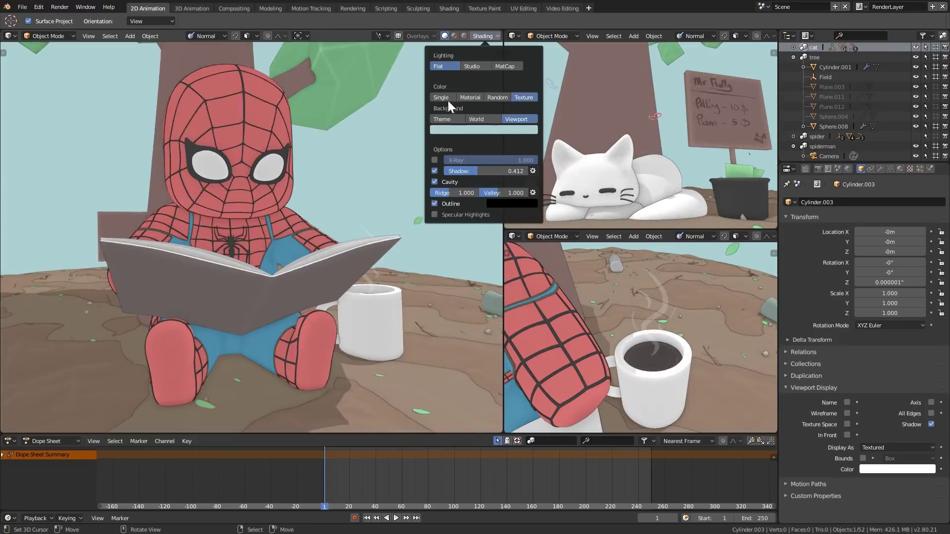
click(447, 100)
click(467, 98)
click(495, 98)
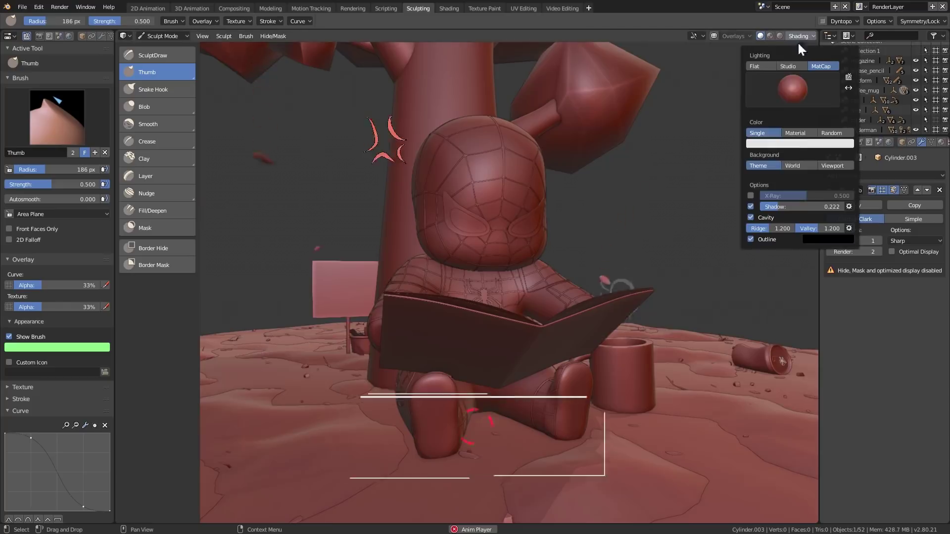
Step: Try the grey, beige, rainbow normal-map, white and shiny grey matcaps on the scene
click(792, 89)
click(663, 111)
click(777, 106)
click(720, 105)
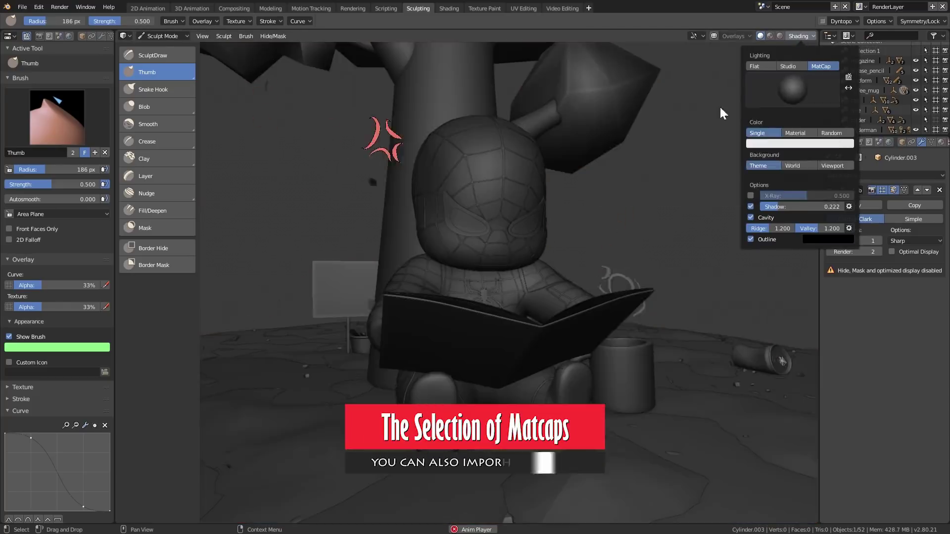
click(793, 89)
click(708, 121)
click(793, 89)
click(740, 123)
click(792, 89)
click(771, 125)
click(793, 89)
click(788, 107)
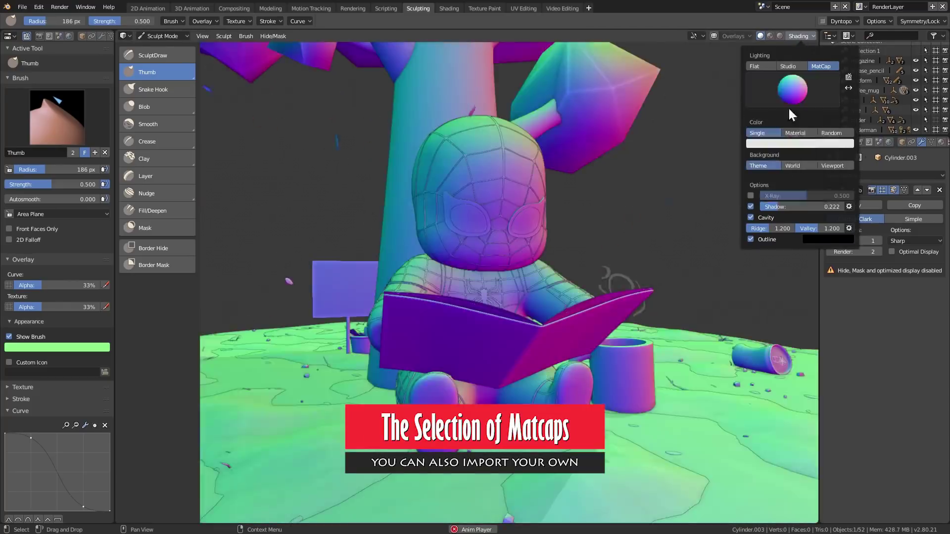
Step: Try the zebra, white, black, dark grey, chrome, white matte and grey toon matcaps
click(793, 89)
click(822, 124)
click(792, 89)
click(614, 154)
click(793, 89)
click(644, 154)
click(792, 89)
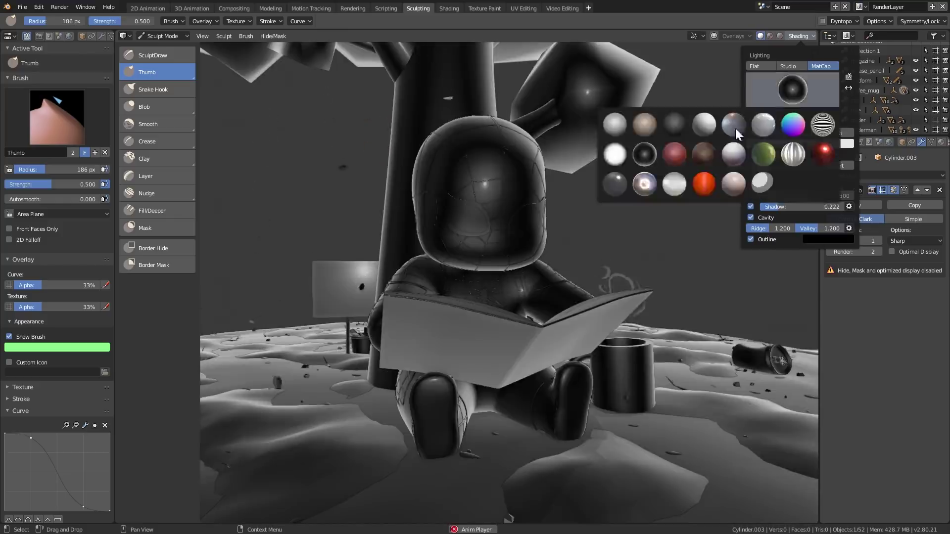
ctrl+scroll(774, 108, down, 4)
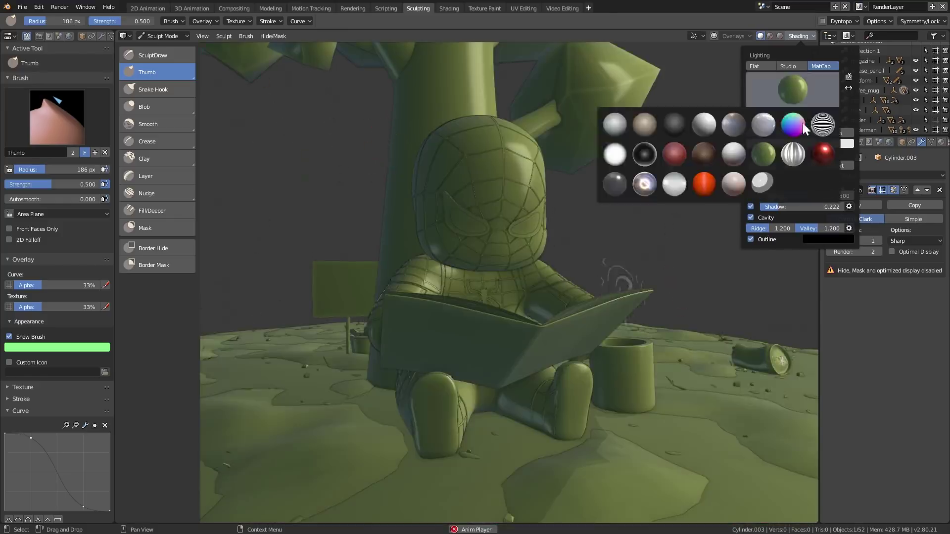
ctrl+scroll(791, 87, down, 2)
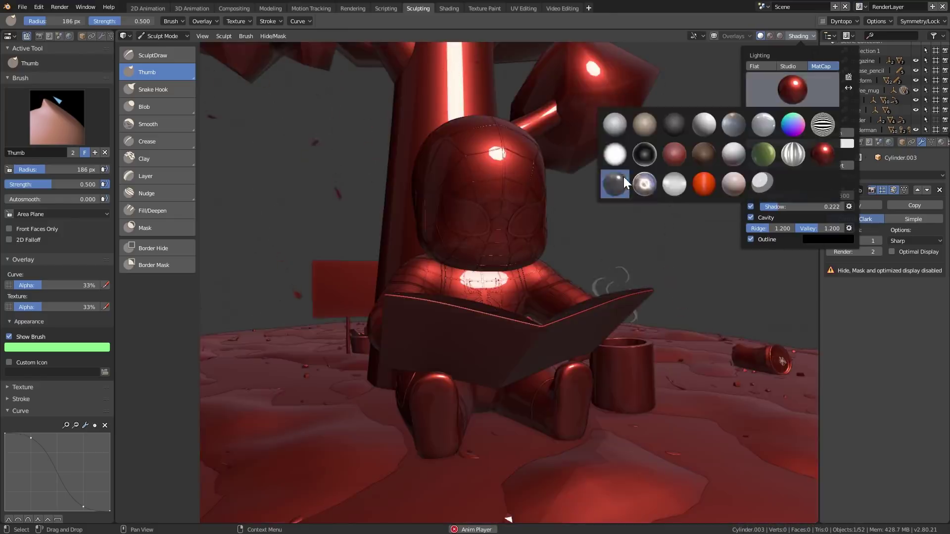
click(614, 184)
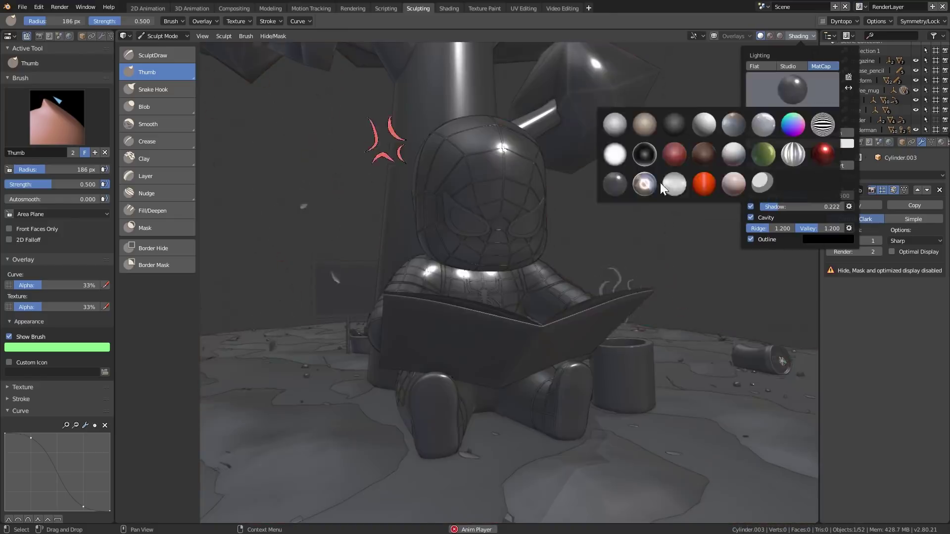
click(644, 184)
click(786, 94)
click(674, 185)
click(702, 184)
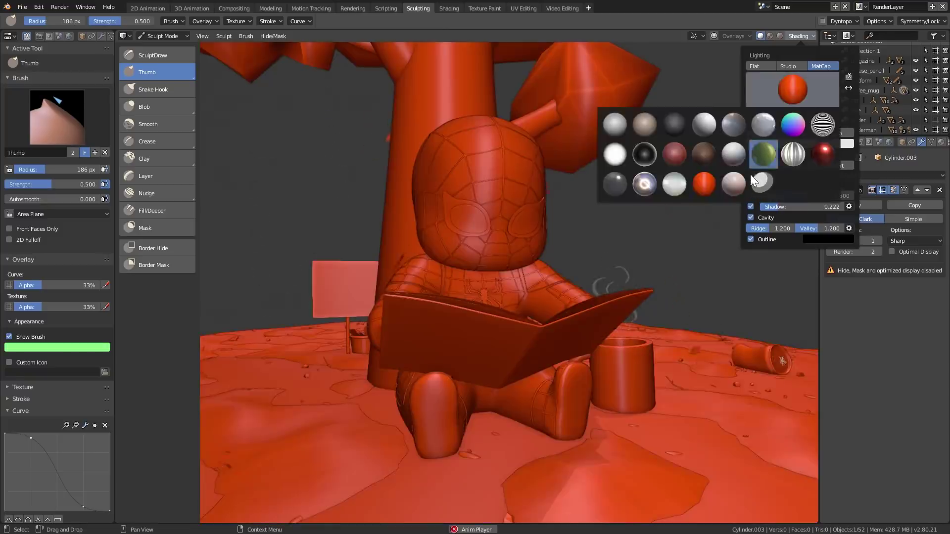
Step: Light the LookDev sphere with the night, black studio and street HDRIs, orbiting to watch reflections
ctrl+scroll(774, 156, down, 2)
scroll(643, 267, down, 6)
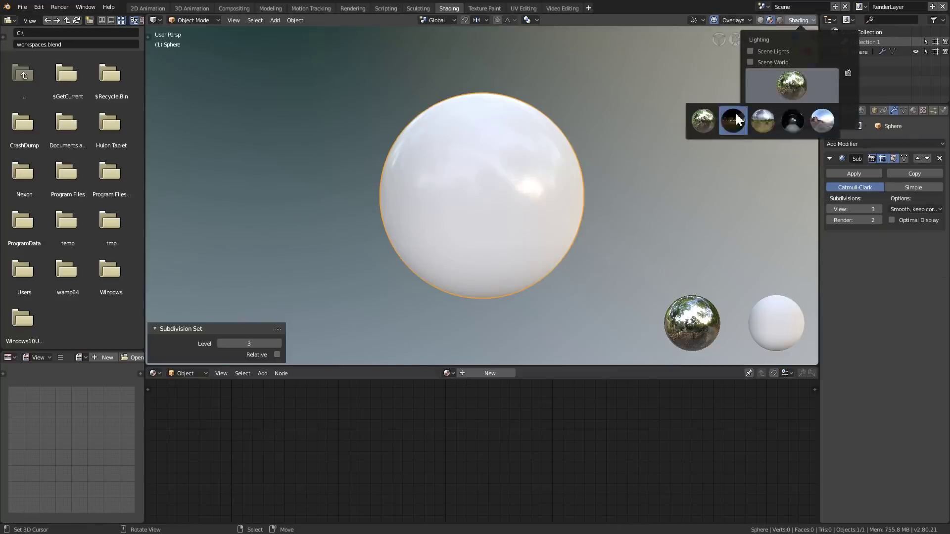
click(733, 120)
click(792, 85)
click(793, 120)
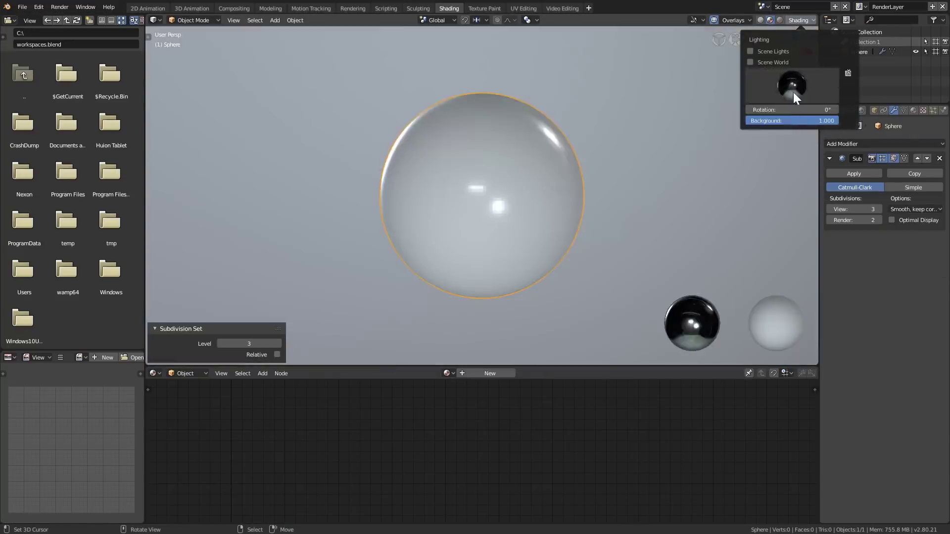
click(792, 85)
click(822, 120)
middle_drag(590, 132, 704, 124)
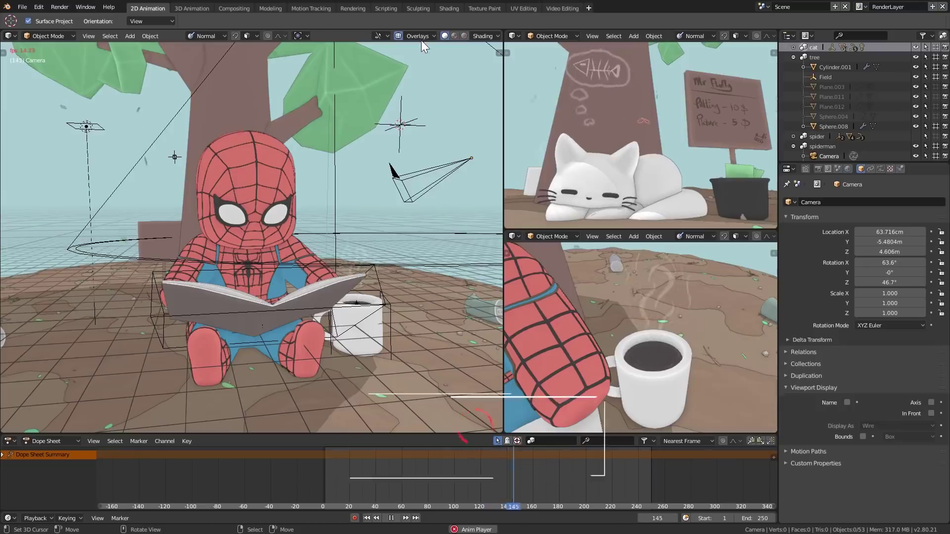
Step: Hide the grid, text info, annotations, 3D cursor, bones, motion paths, origins and selection outline
click(418, 35)
click(360, 97)
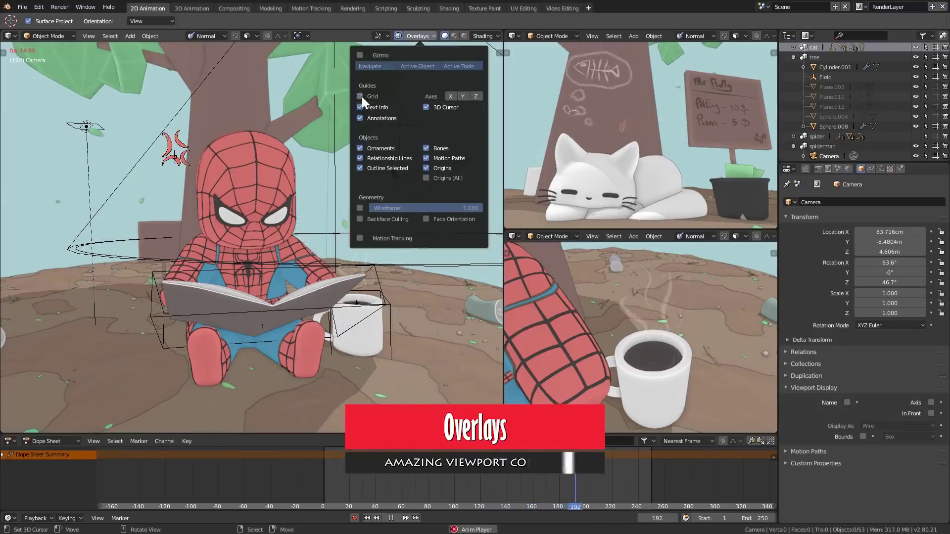
click(360, 107)
click(361, 117)
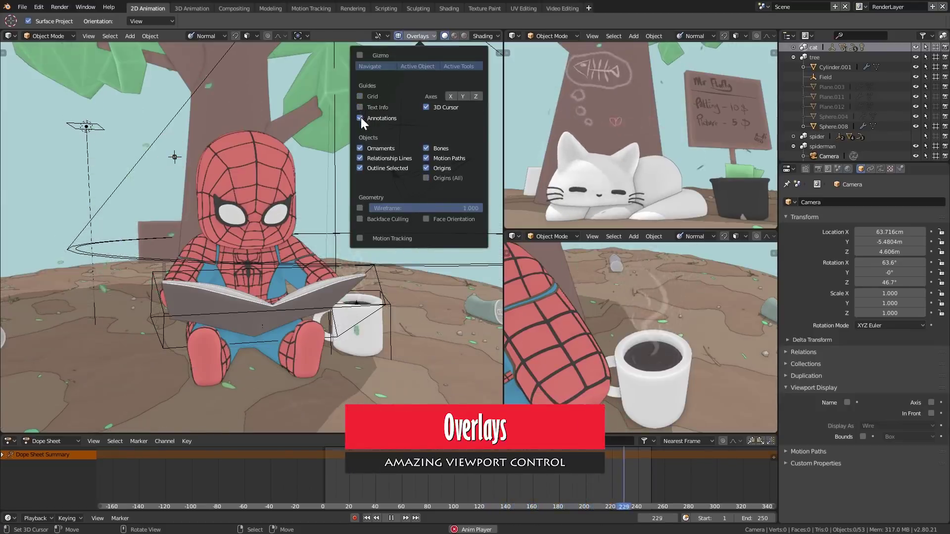
click(427, 107)
click(428, 148)
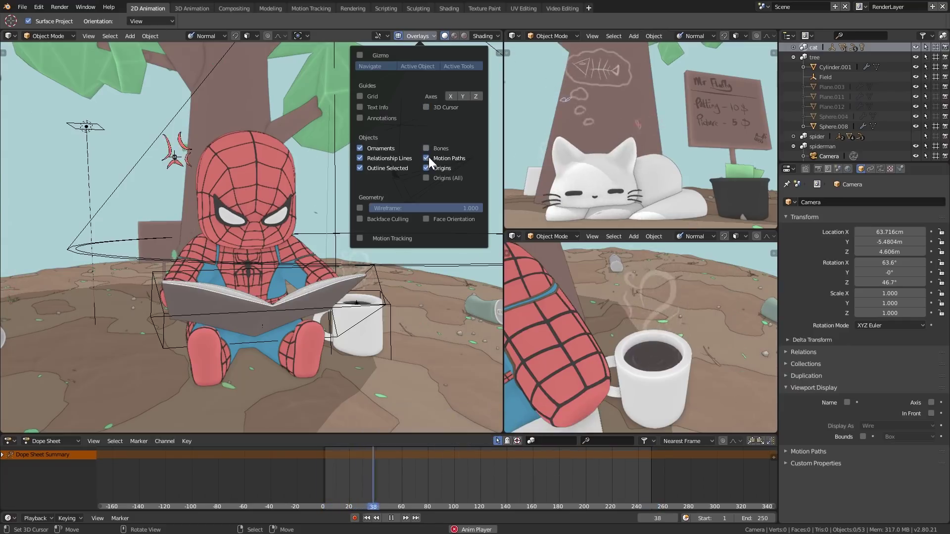
click(427, 158)
click(427, 168)
click(360, 168)
Step: Toggle the camera and empty lines off and back on, check object-type visibility, then disable all overlays
click(370, 149)
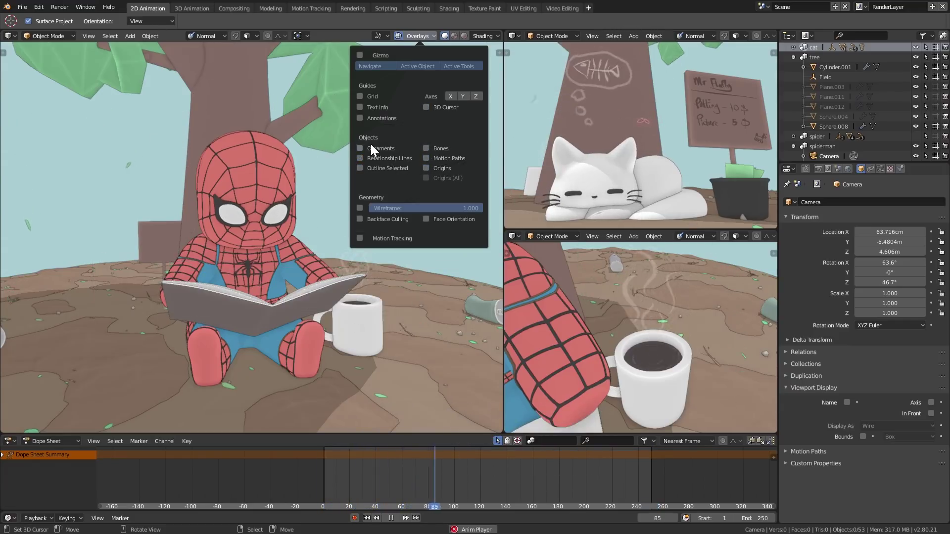
click(370, 147)
click(381, 35)
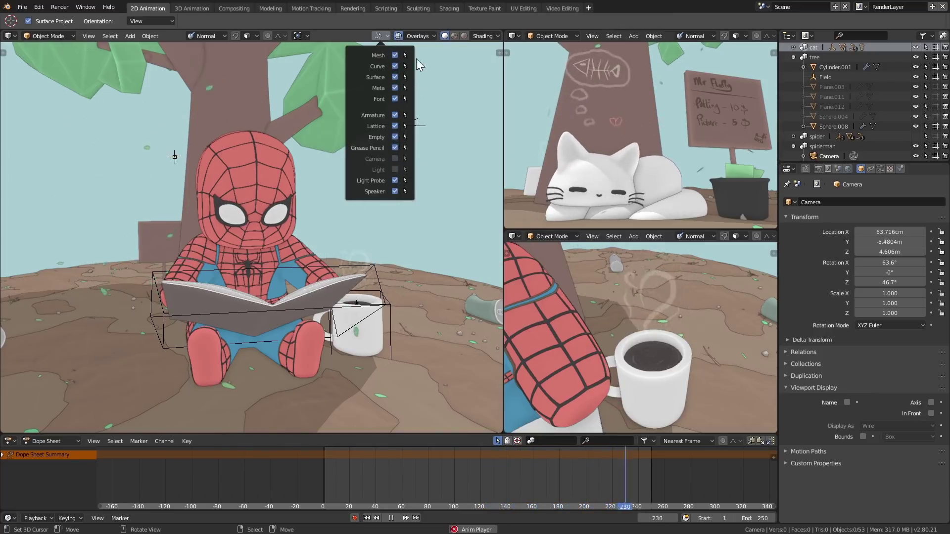
click(398, 35)
click(398, 35)
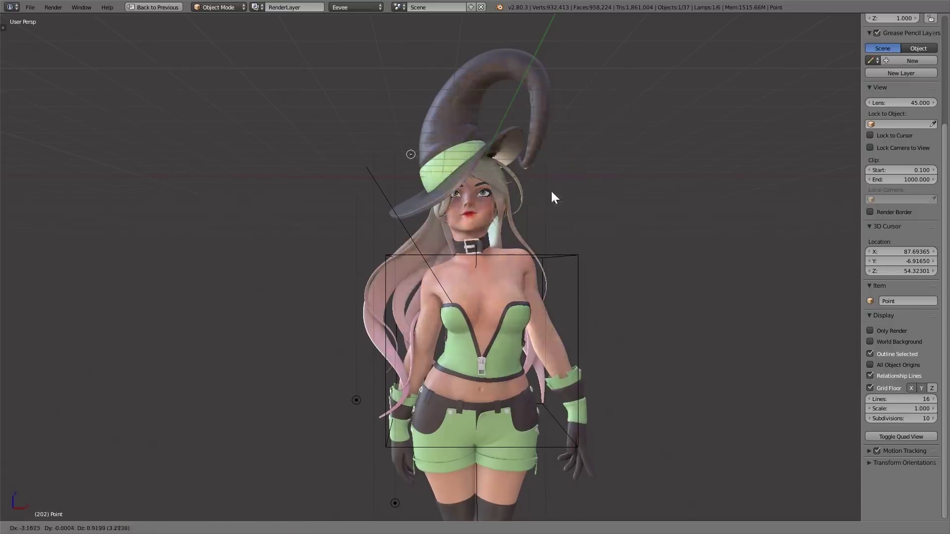
Step: Place the Point lamp beside the character's face to relight her
click(553, 193)
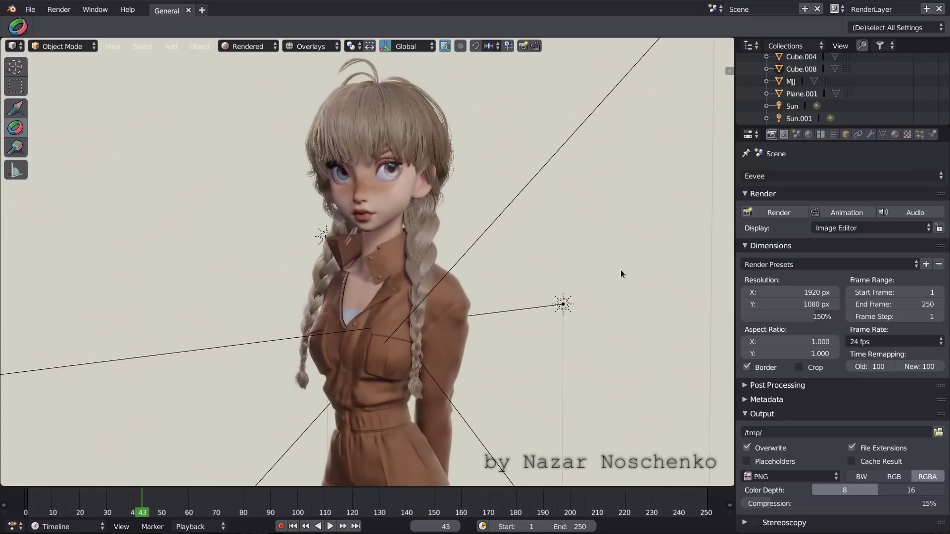
Step: Select the Sun lamp and rotate it to change the braided character's lighting
click(240, 233)
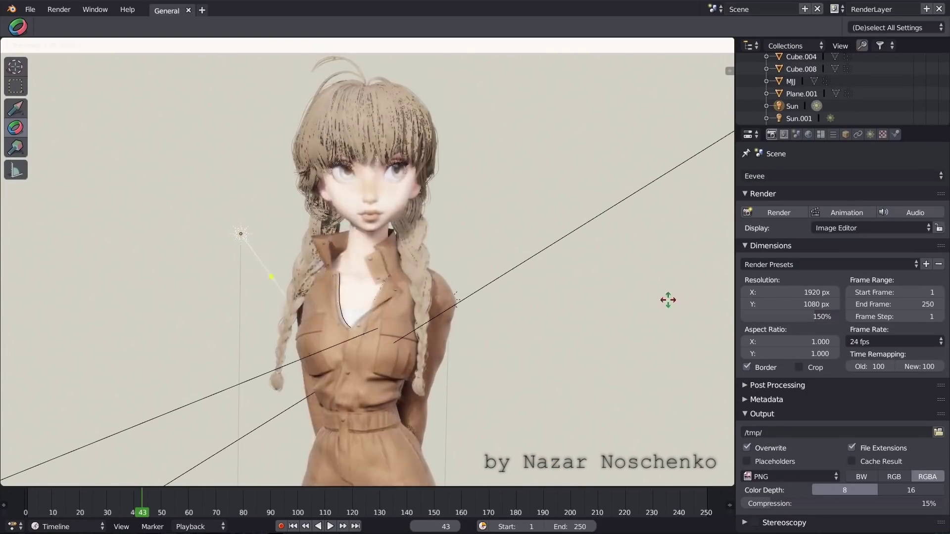
drag(668, 301, 521, 292)
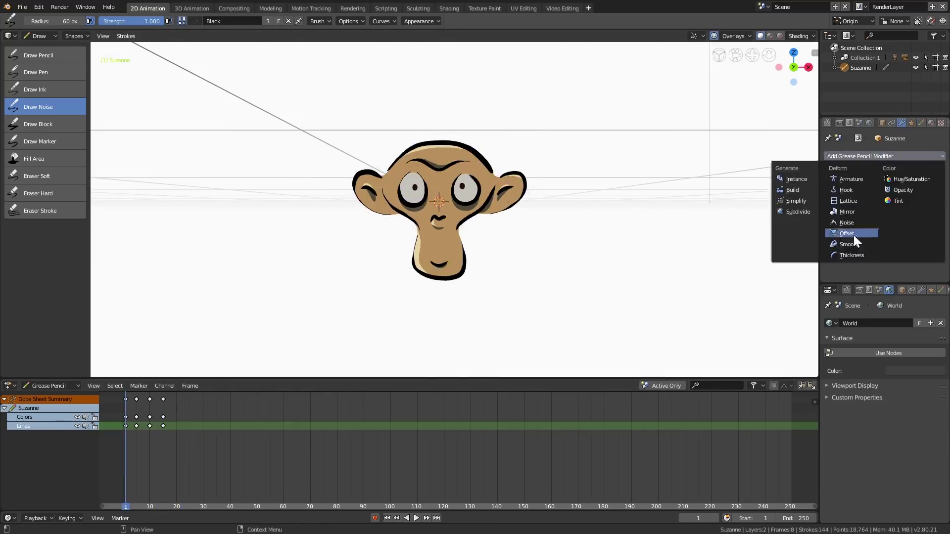
Step: Add a modifier to the grease-pencil monkey and drag the Pixelate Size up for coarser pixels
click(854, 236)
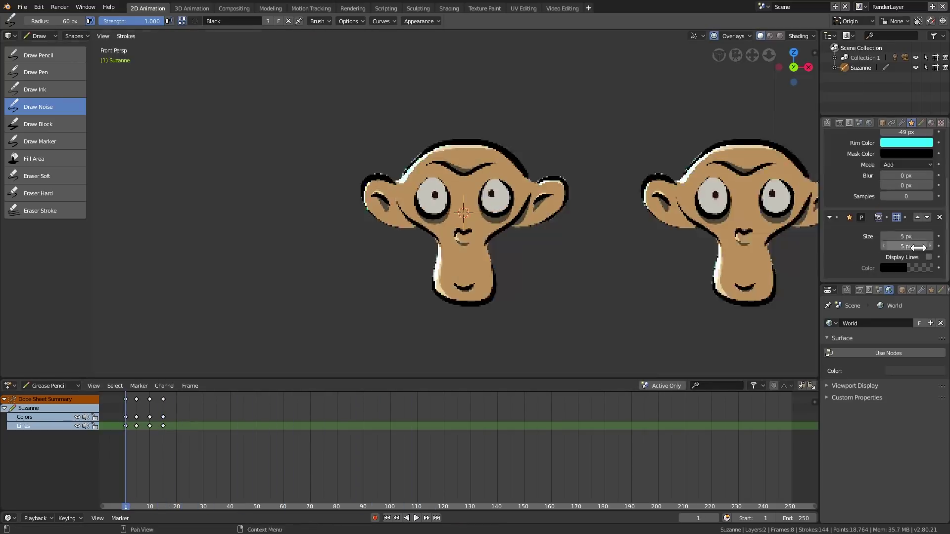
drag(919, 248, 933, 248)
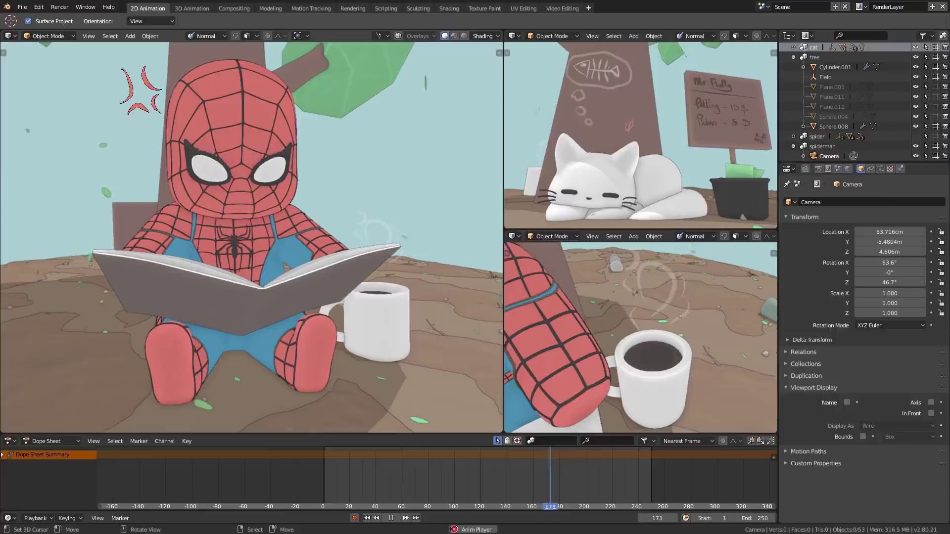
Step: Draw a grease-pencil stroke, then hide the magazine and coffee mug collections and show them again
drag(329, 381, 341, 371)
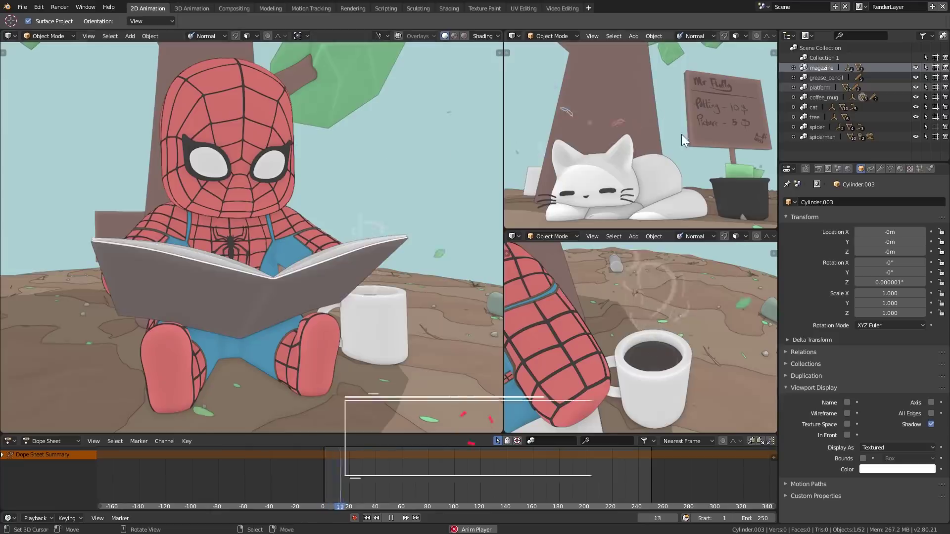
click(915, 67)
click(916, 98)
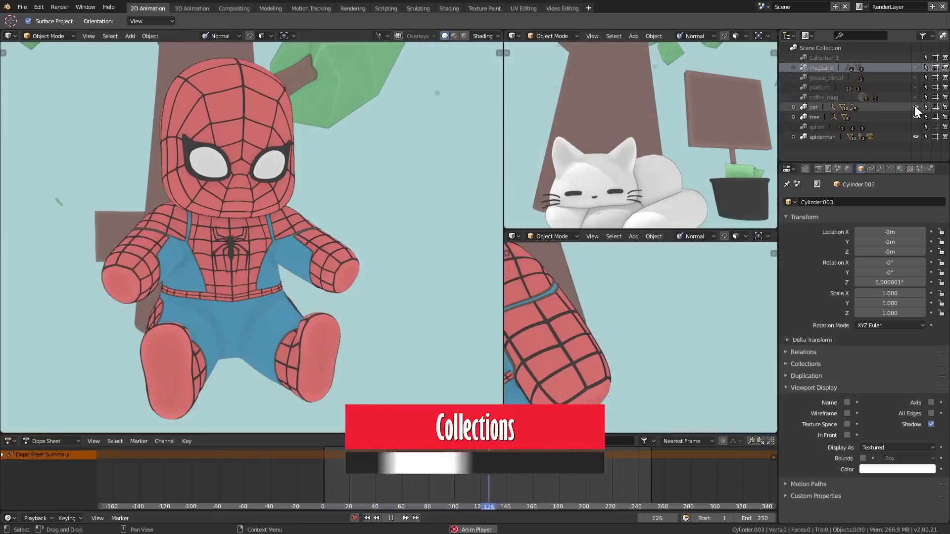
drag(913, 98, 915, 67)
Step: Move the coffee mug into a new collection named 'new coffee collection!' and expand the spiderman collection
click(370, 318)
key(g)
right_click(436, 293)
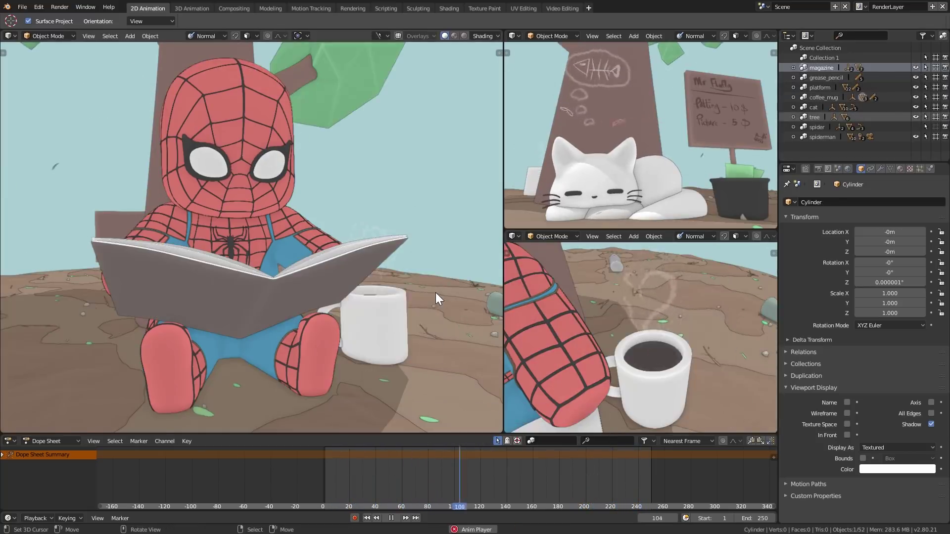
key(m)
click(435, 294)
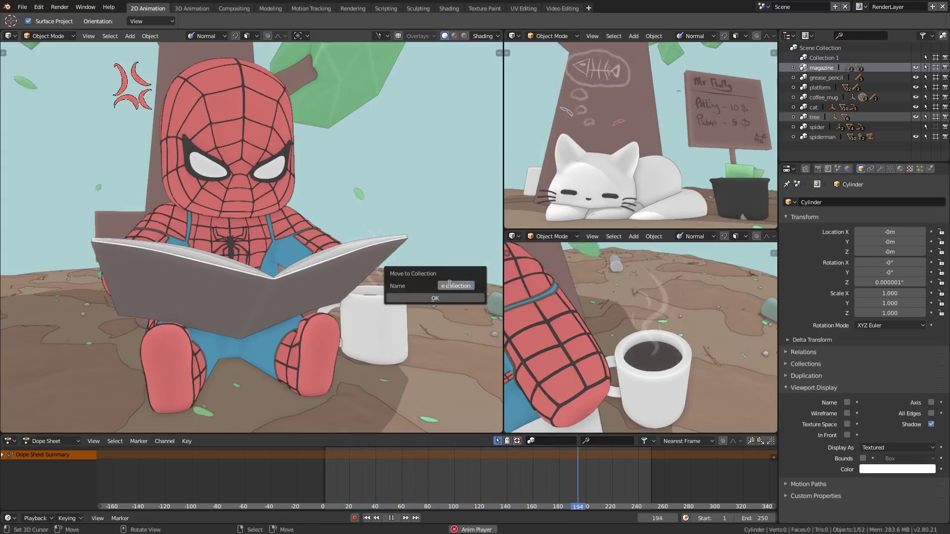
click(443, 297)
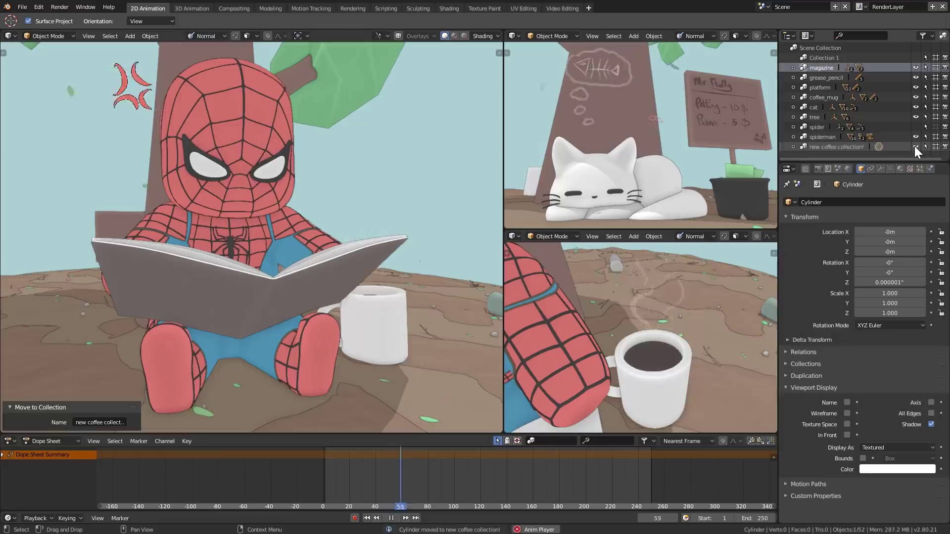
click(793, 137)
scroll(826, 111, down, 5)
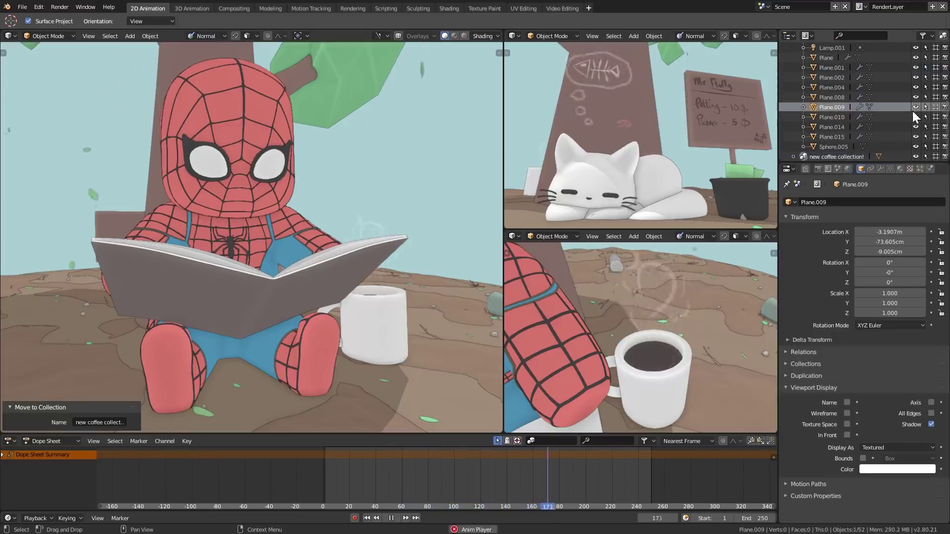